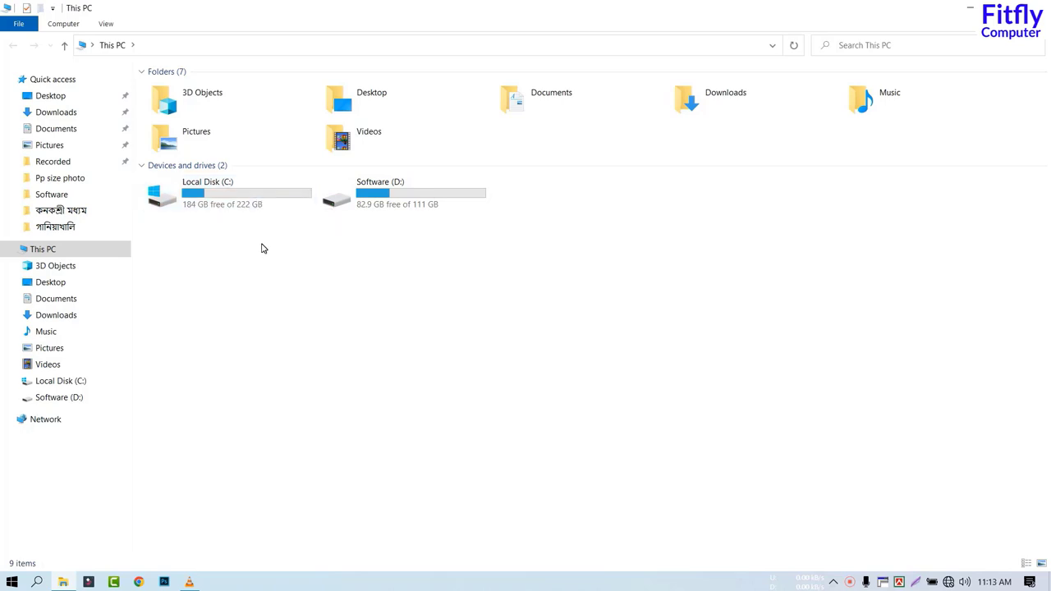
# Step: Open Disk Management in Computer Management for this PC and move its window clear of the File Explorer sidebar
pyautogui.rightClick(92, 253)
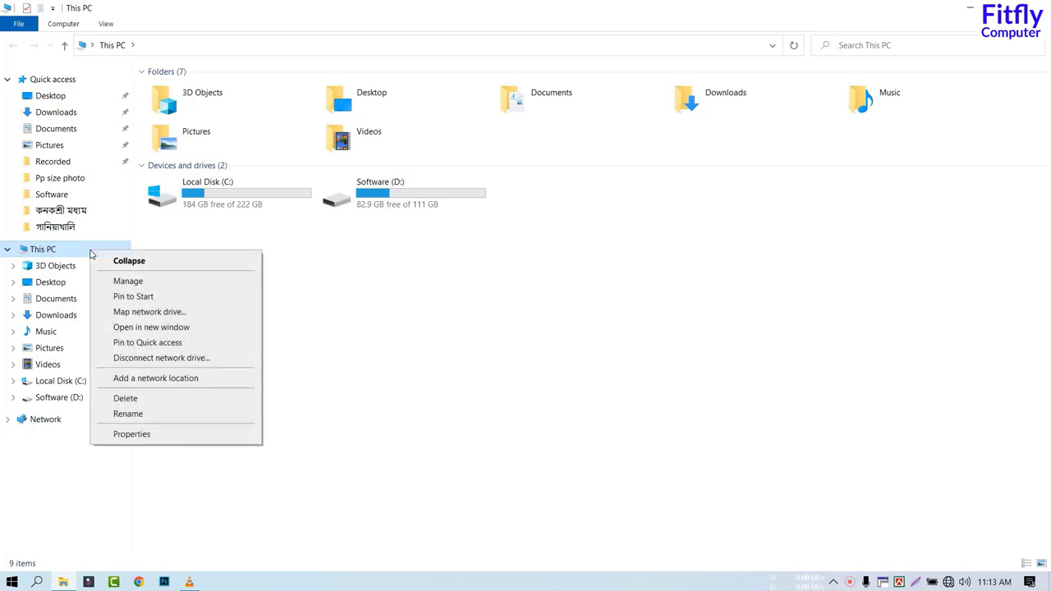
pyautogui.click(170, 284)
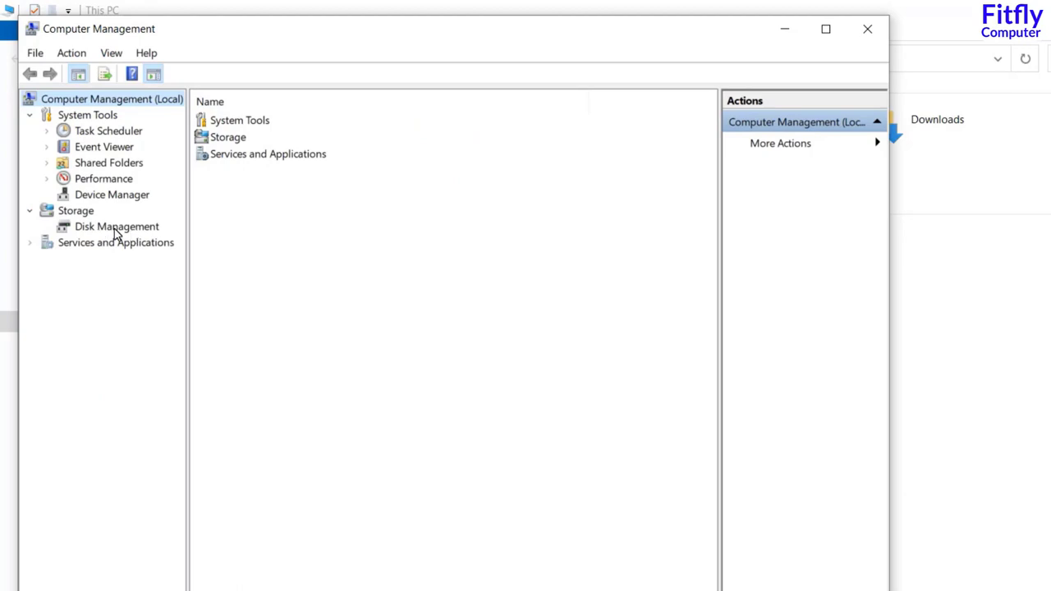
pyautogui.click(115, 228)
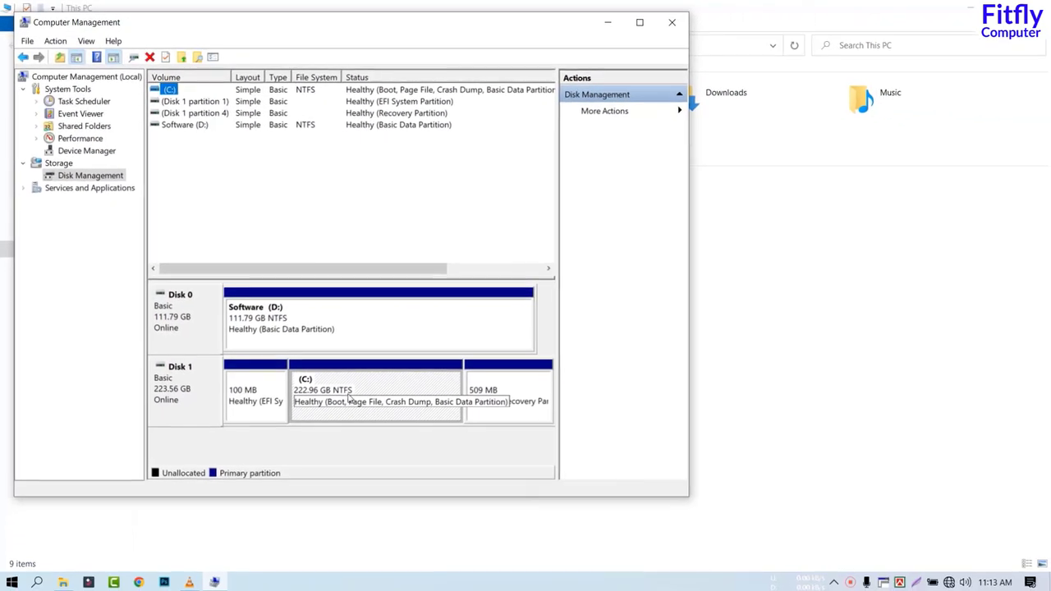
pyautogui.moveTo(506, 27); pyautogui.dragTo(1018, 62)
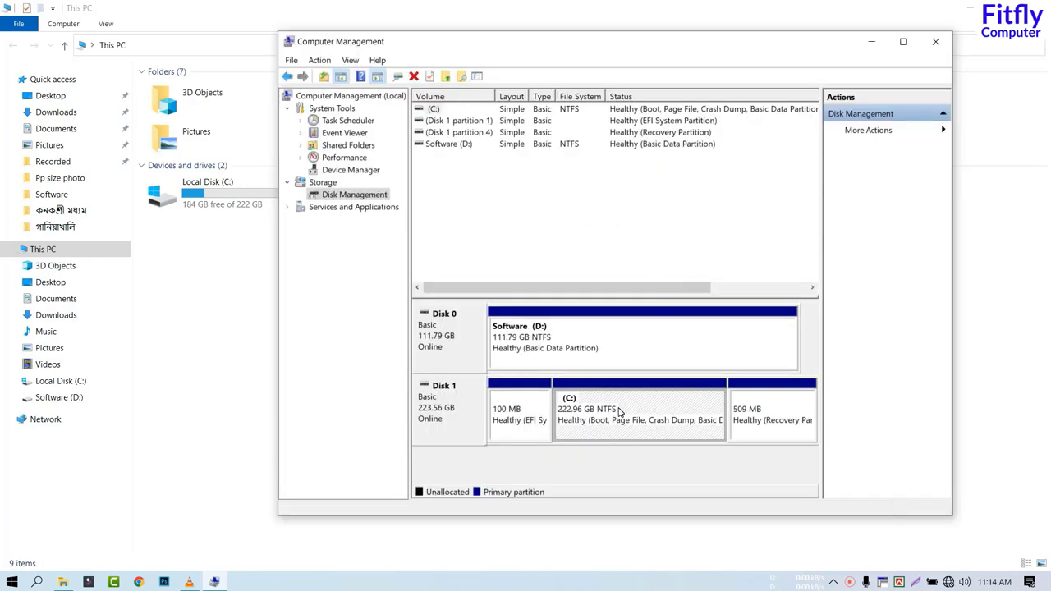
# Step: Start shrinking the C: volume on Disk 1 and clear the proposed amount of space to shrink
pyautogui.rightClick(620, 411)
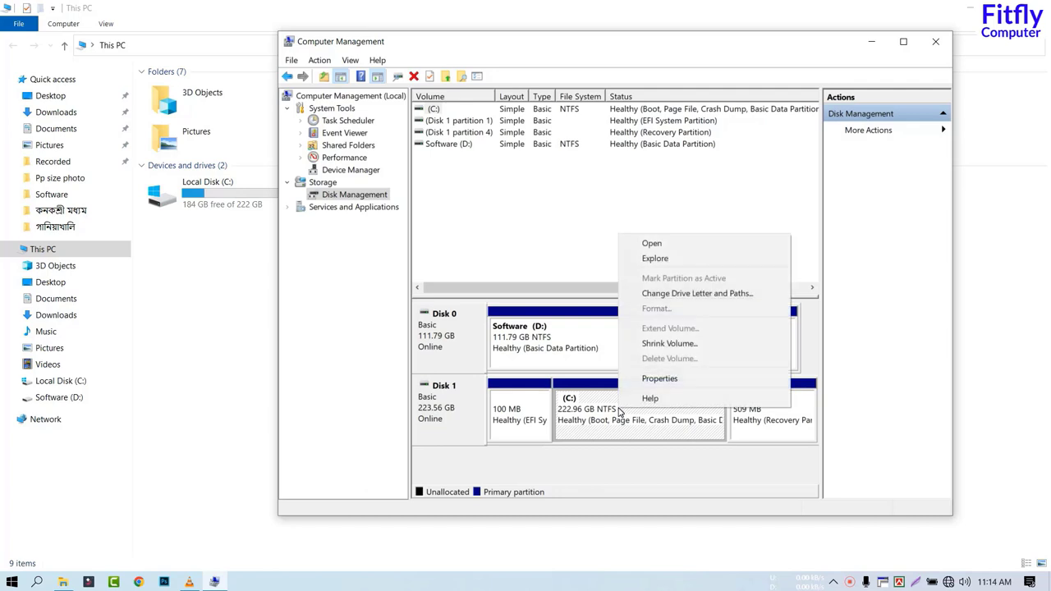
pyautogui.click(669, 350)
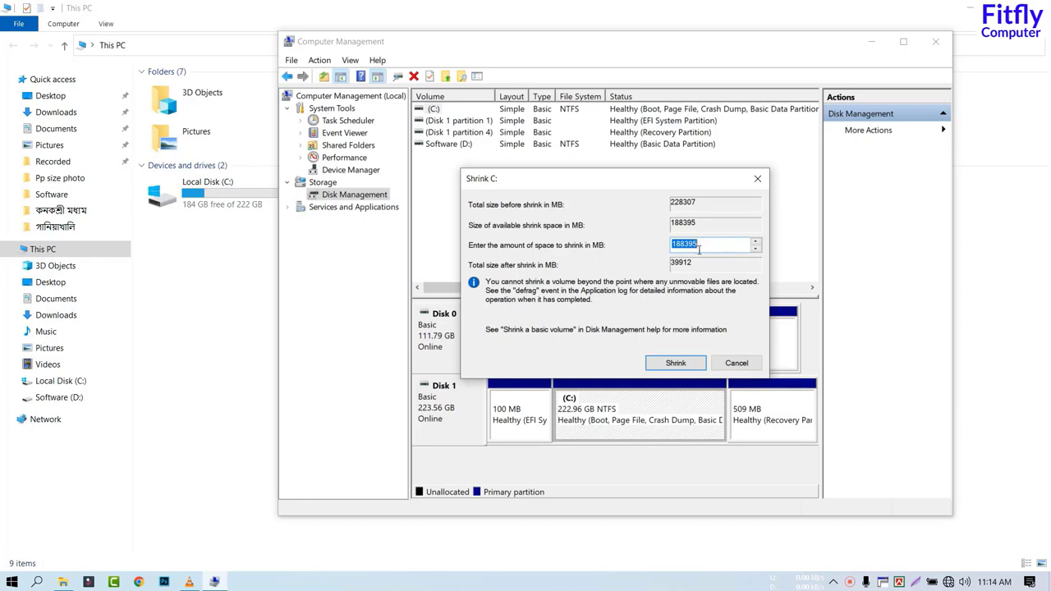
pyautogui.press('BackSpace')
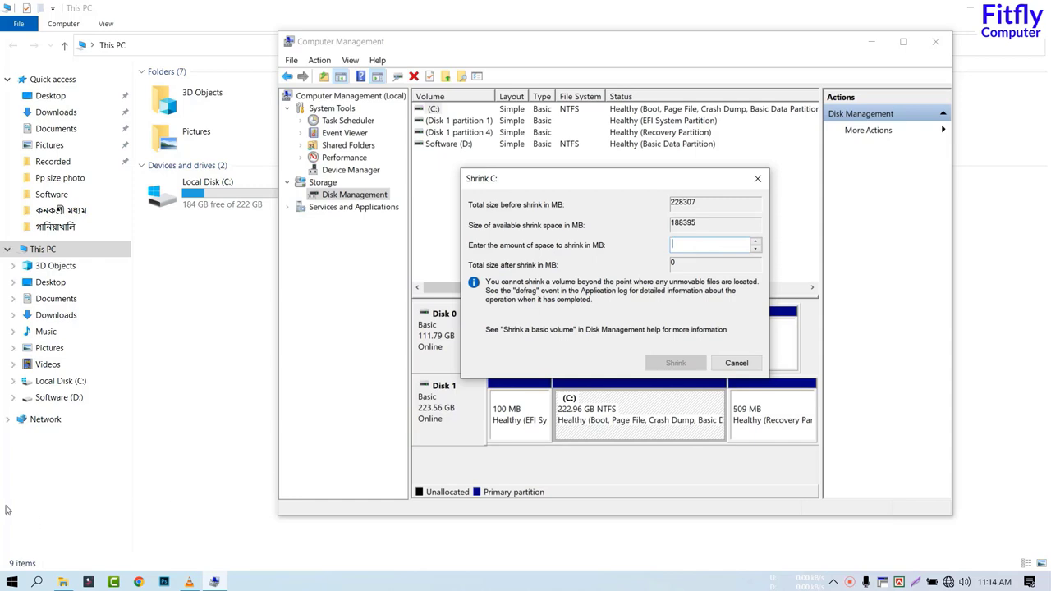
# Step: Switch to Calculator and multiply 1024 by 150 to convert 150 GB to megabytes
pyautogui.click(11, 581)
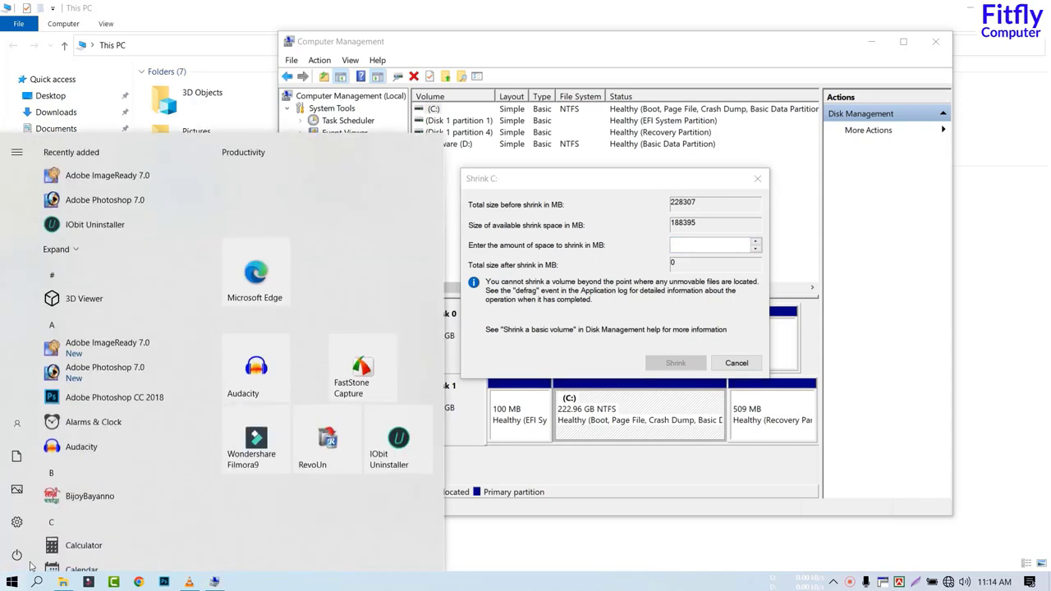
pyautogui.click(78, 545)
pyautogui.write('1024')
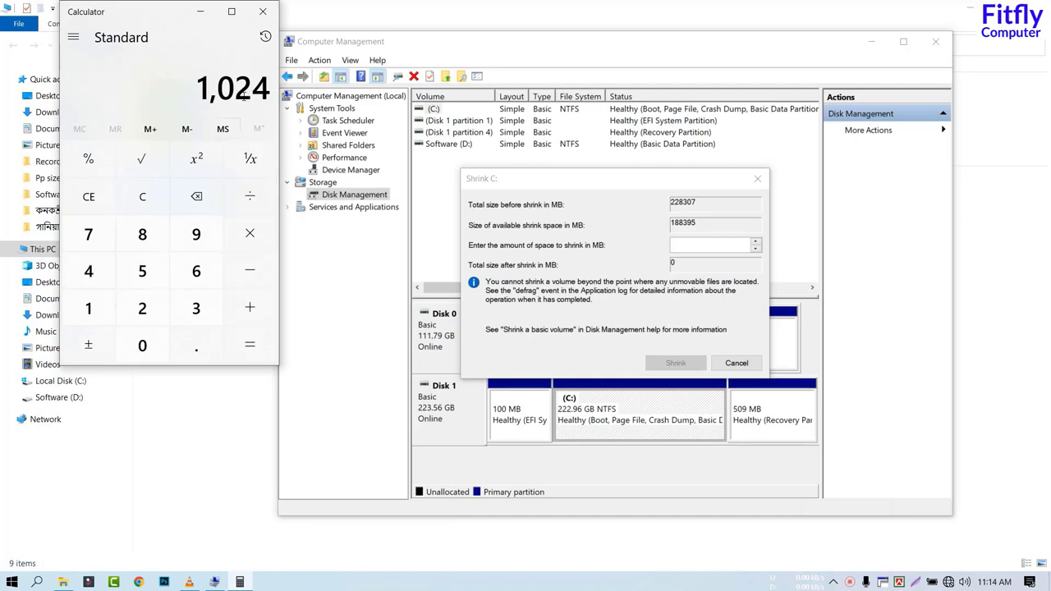
pyautogui.click(247, 234)
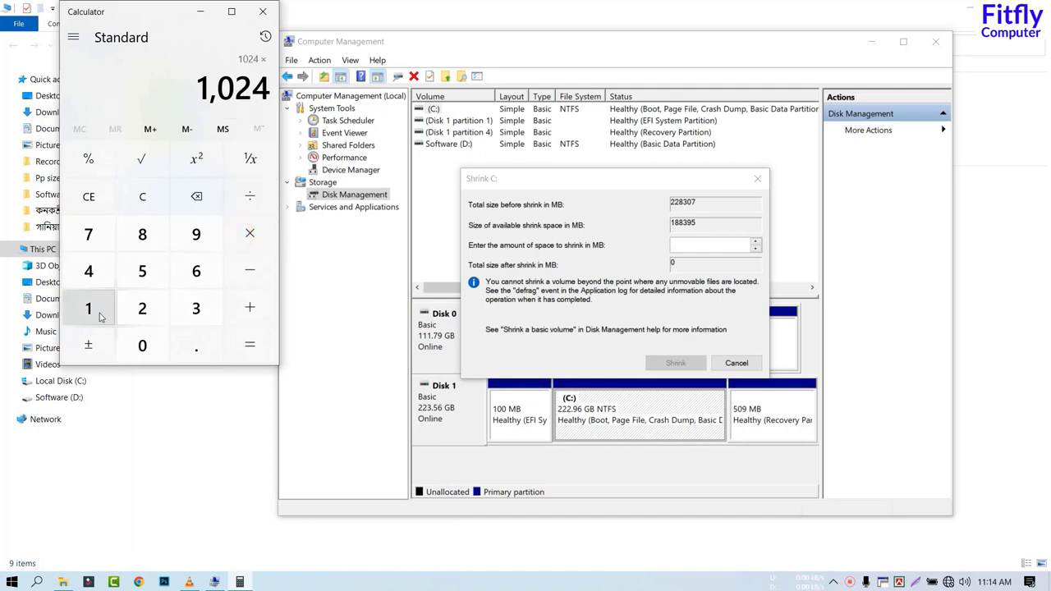
pyautogui.click(99, 316)
pyautogui.click(141, 272)
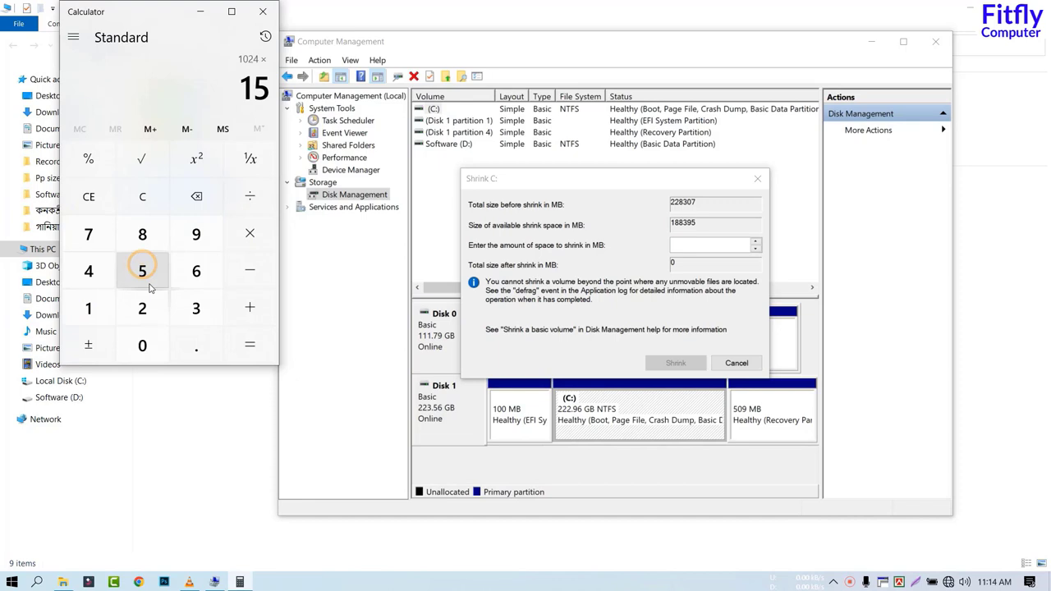
pyautogui.click(151, 343)
pyautogui.press('Return')
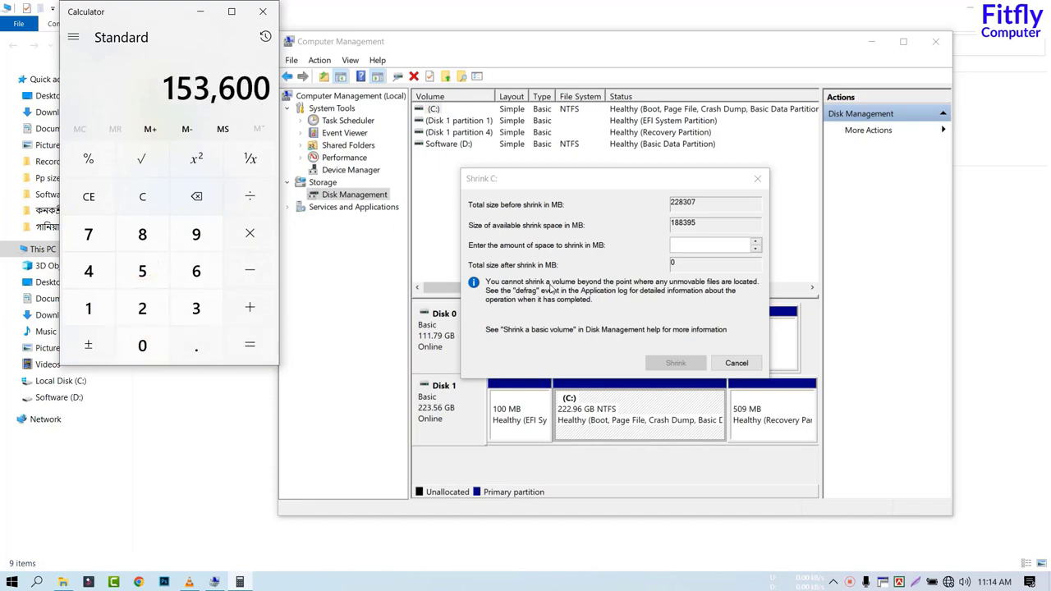
# Step: Set the amount of space to shrink to 153600 MB and shrink the C: volume
pyautogui.click(686, 246)
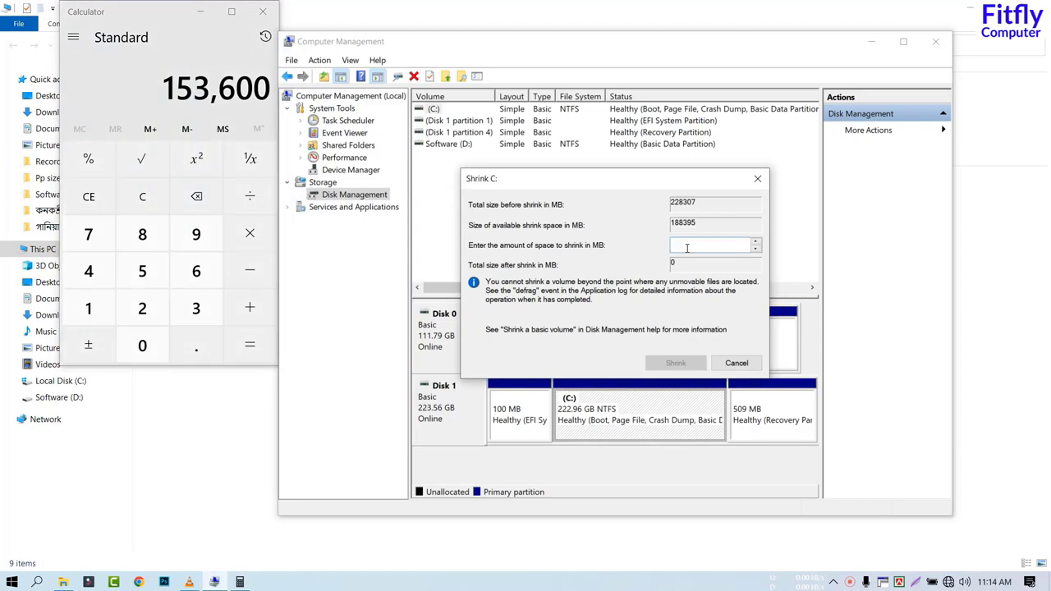
pyautogui.write('15360')
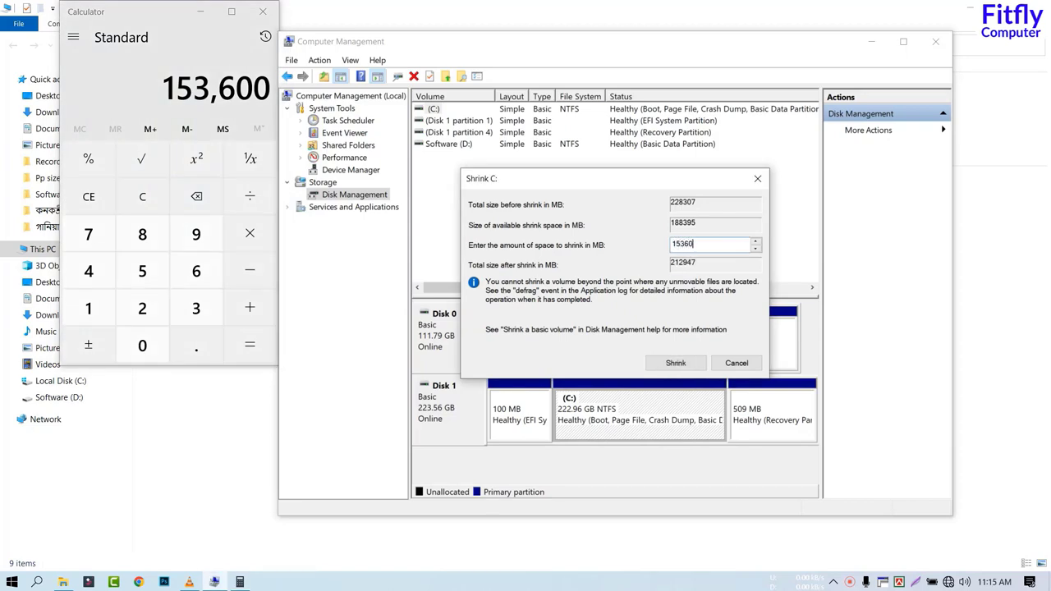
pyautogui.write('0')
pyautogui.click(684, 367)
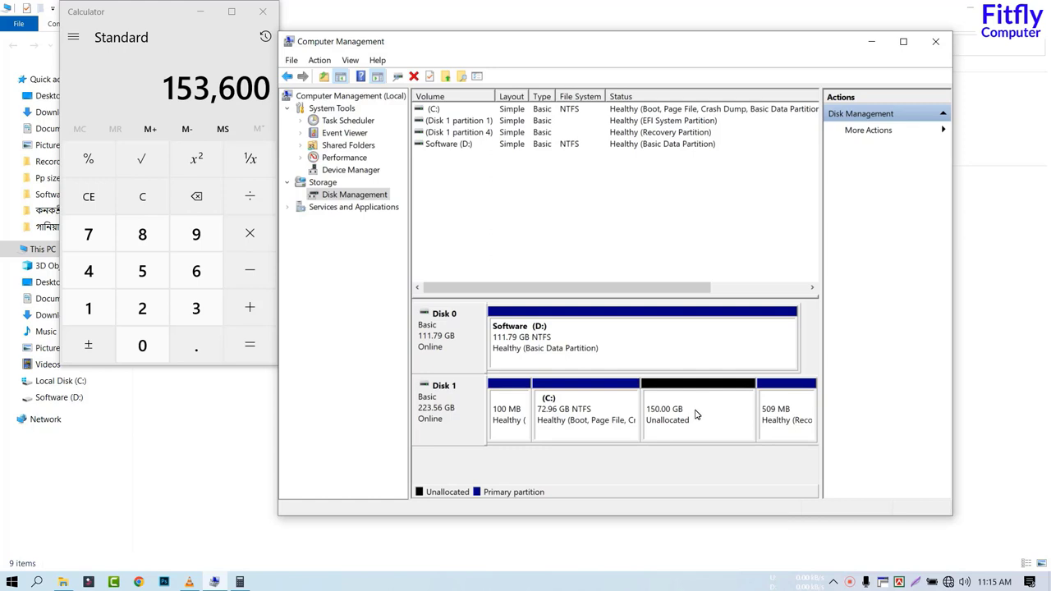
# Step: Create a simple NTFS volume labelled New Volume from the entire unallocated space on Disk 1, assigning drive letter E
pyautogui.rightClick(694, 415)
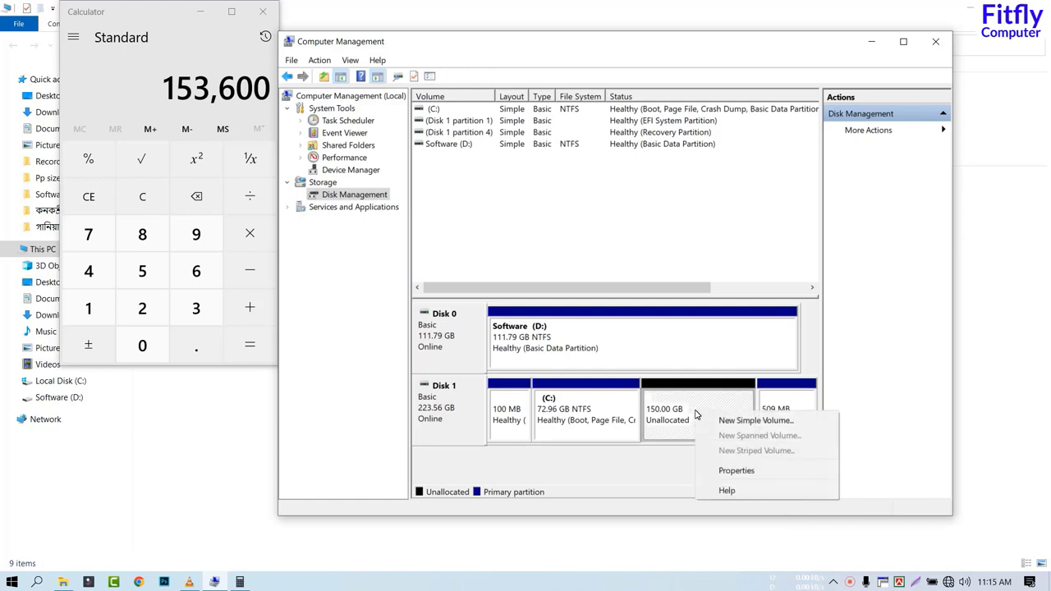
pyautogui.click(756, 421)
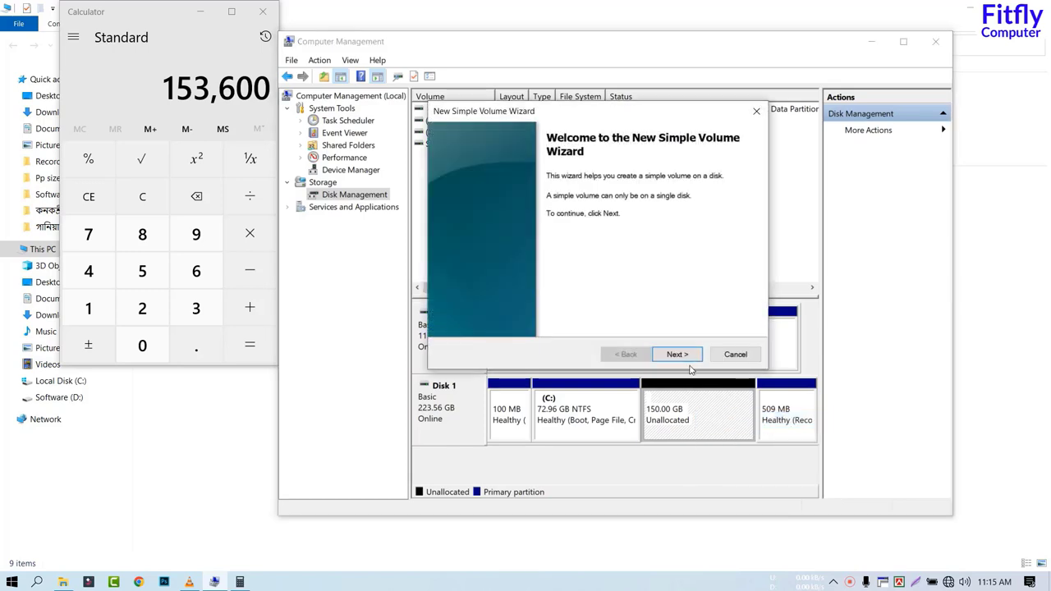
pyautogui.click(681, 356)
pyautogui.click(676, 355)
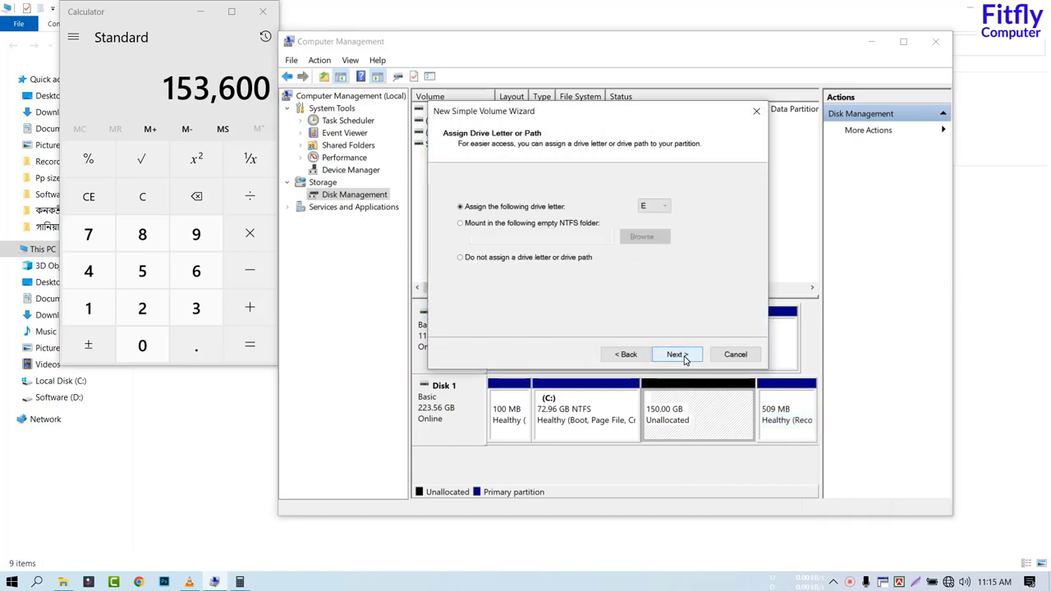
pyautogui.click(676, 355)
pyautogui.click(676, 355)
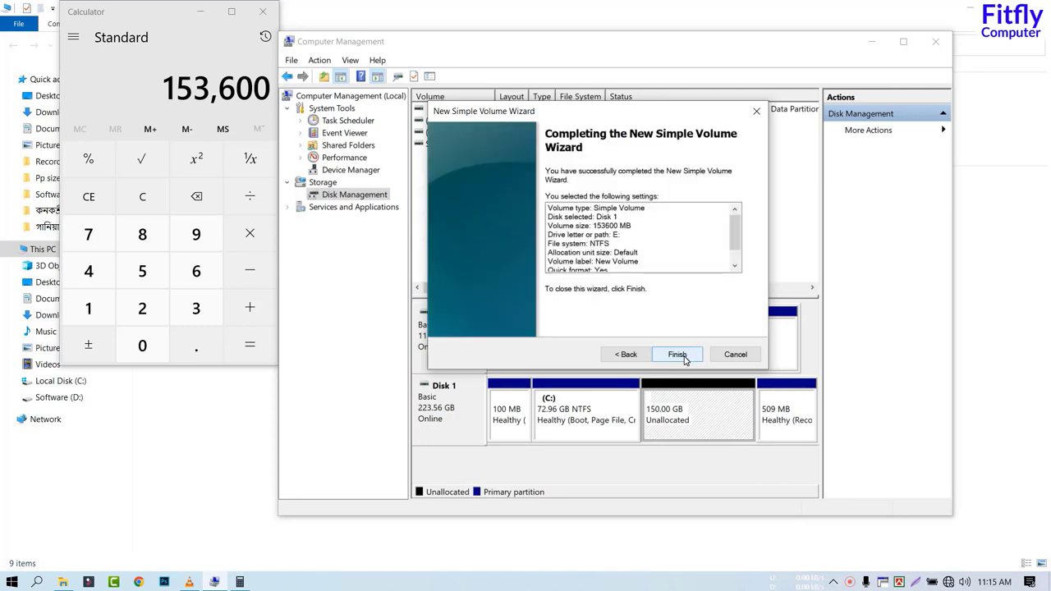
pyautogui.click(681, 355)
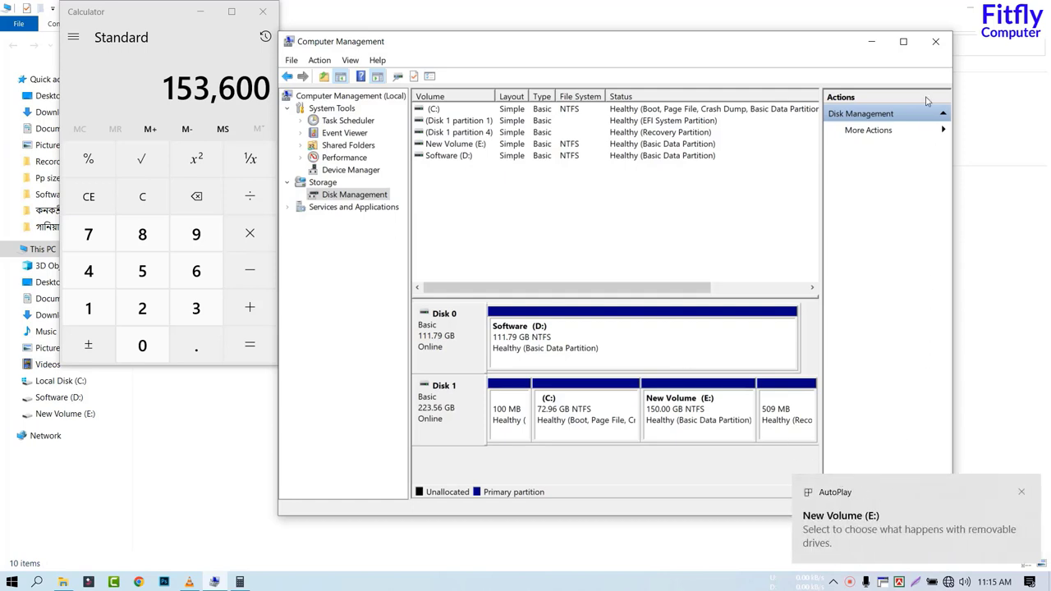
# Step: Minimise Computer Management, look inside the new E: drive in File Explorer, and return to This PC
pyautogui.click(869, 42)
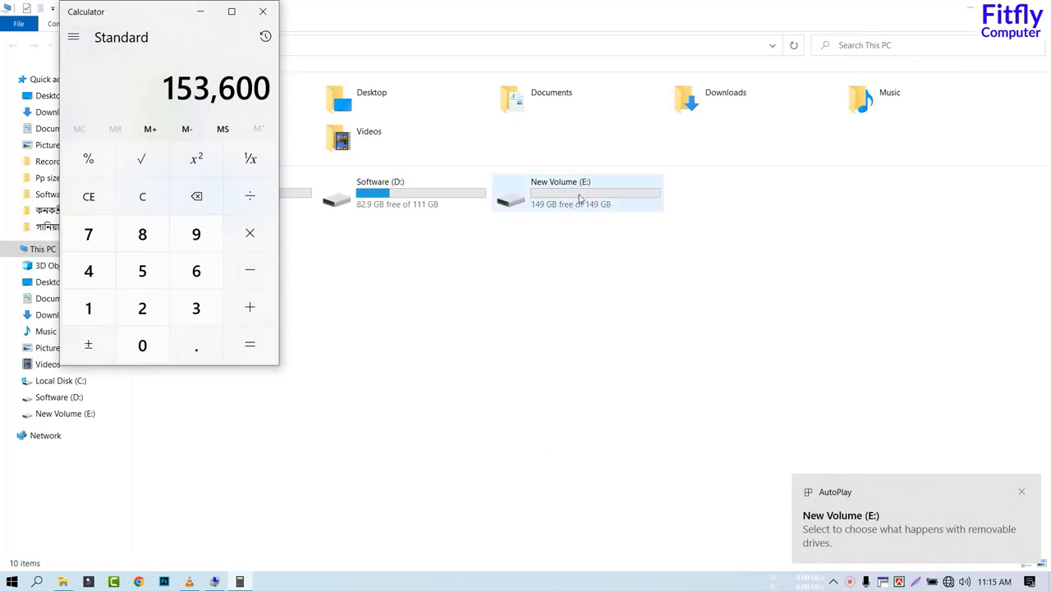
pyautogui.doubleClick(577, 205)
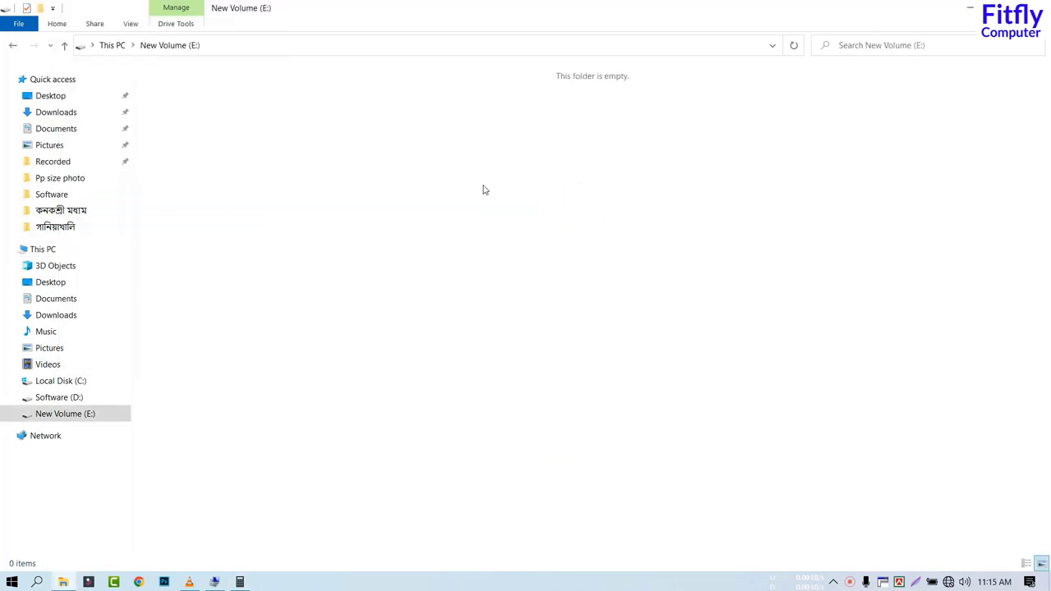
pyautogui.click(64, 46)
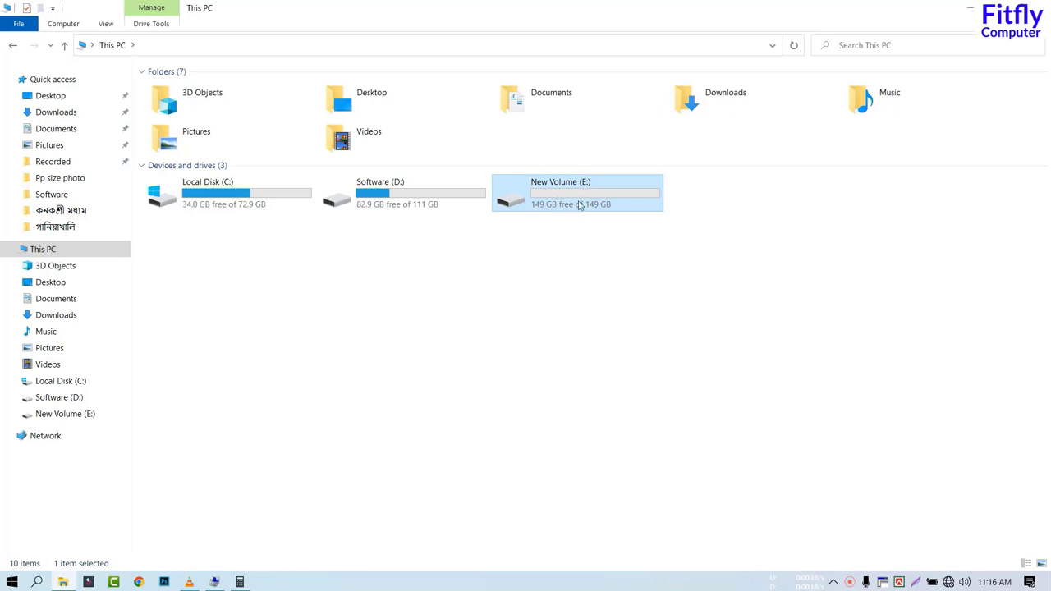
pyautogui.moveTo(576, 204)
pyautogui.rightClick(545, 209)
pyautogui.click(82, 253)
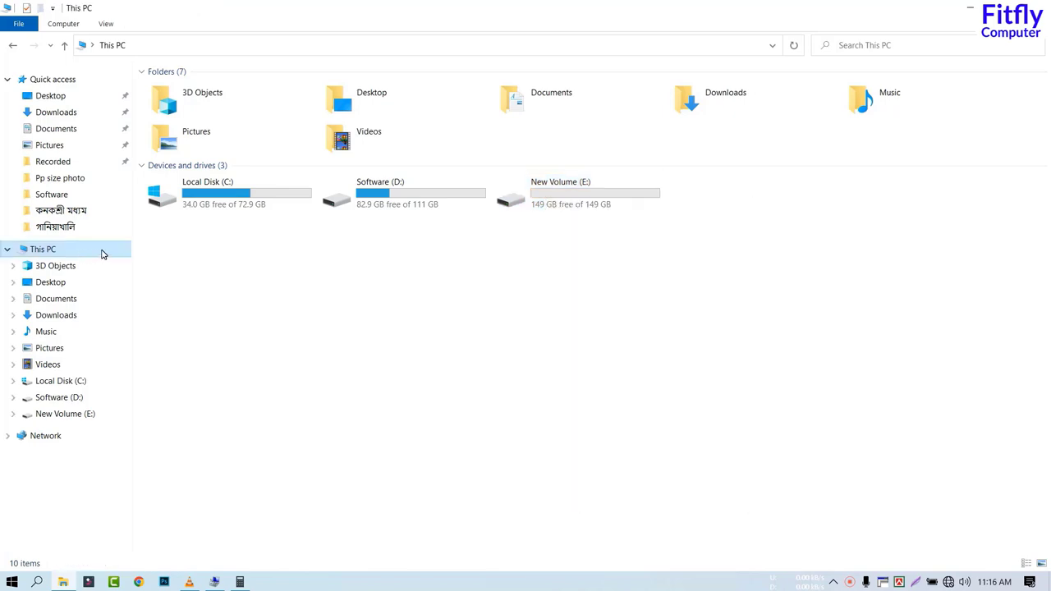
# Step: Open a new Computer Management window for this PC and show Disk Management
pyautogui.rightClick(102, 254)
pyautogui.click(140, 282)
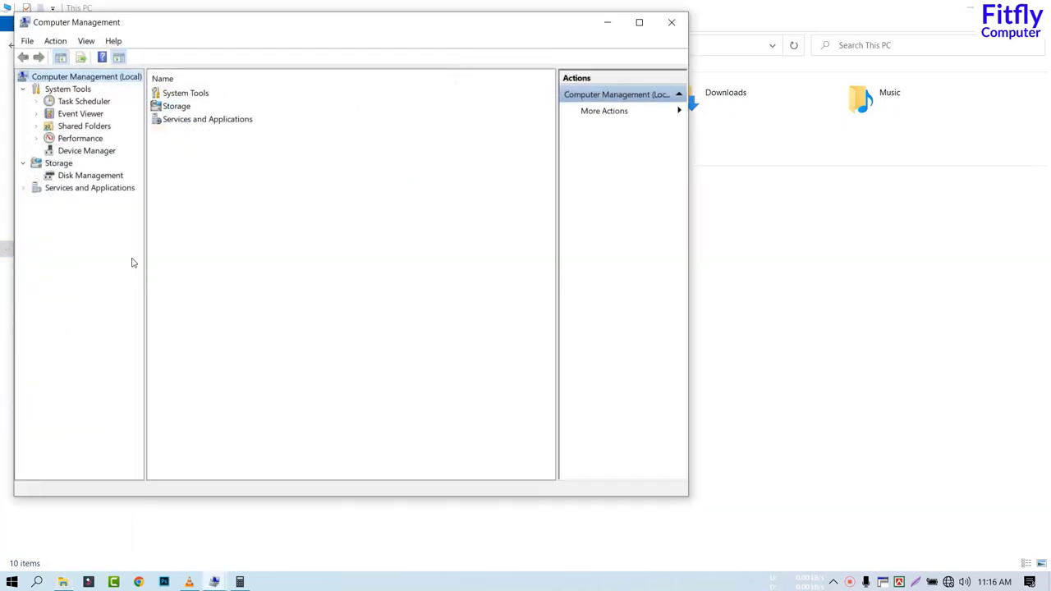
pyautogui.click(90, 176)
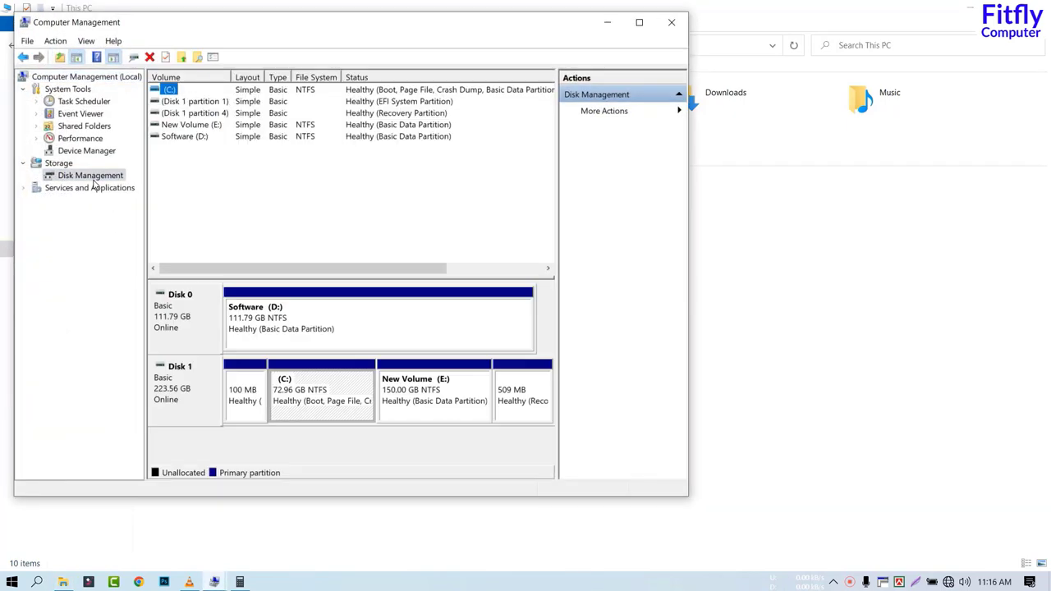
# Step: Delete the New Volume (E:) partition on Disk 1, accepting the erasure of its data
pyautogui.click(438, 398)
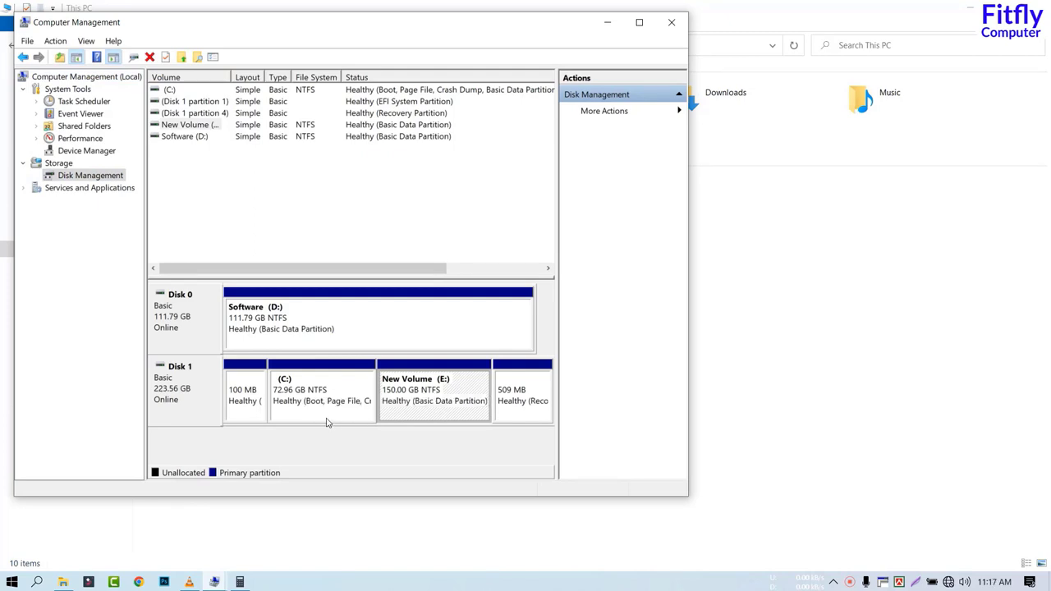
pyautogui.rightClick(458, 392)
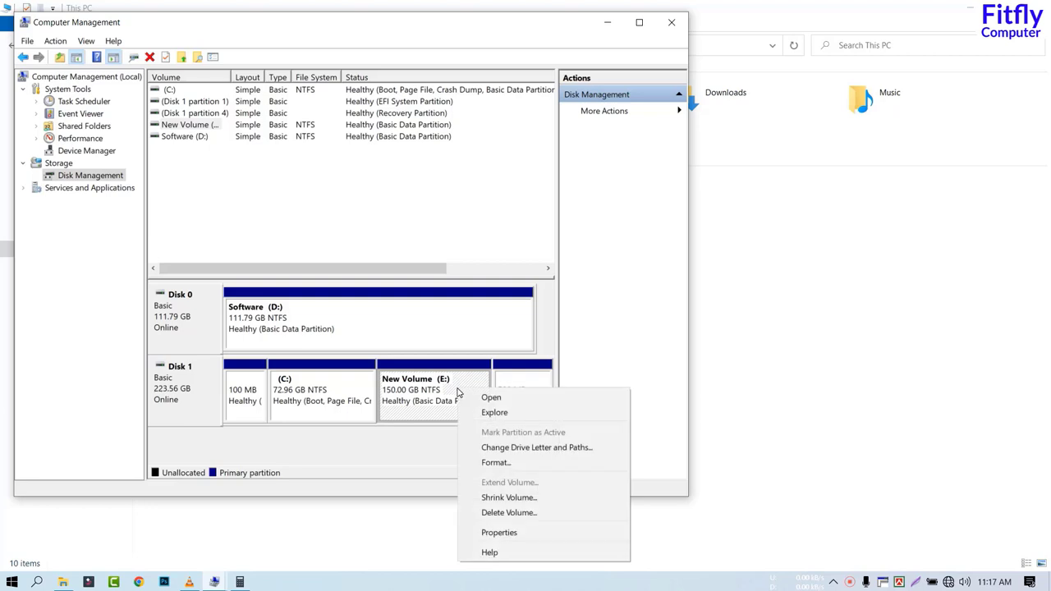
pyautogui.click(510, 513)
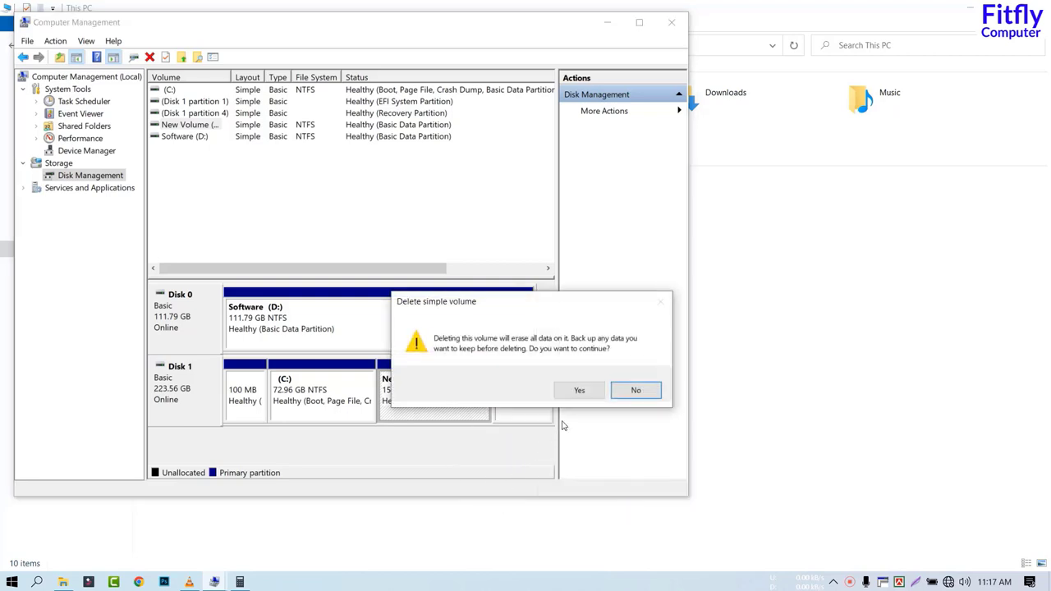
pyautogui.click(579, 392)
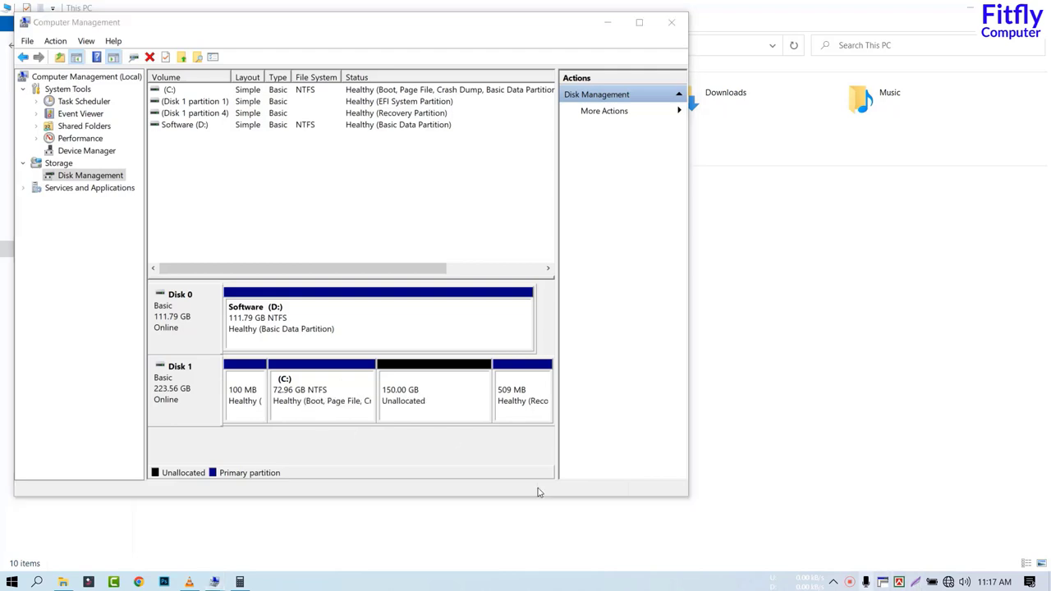
# Step: Mark the unallocated space in a screen capture with a red rectangle and an arrow toward C:, and discard the capture
pyautogui.press('Print')
pyautogui.moveTo(134, 266); pyautogui.dragTo(596, 460)
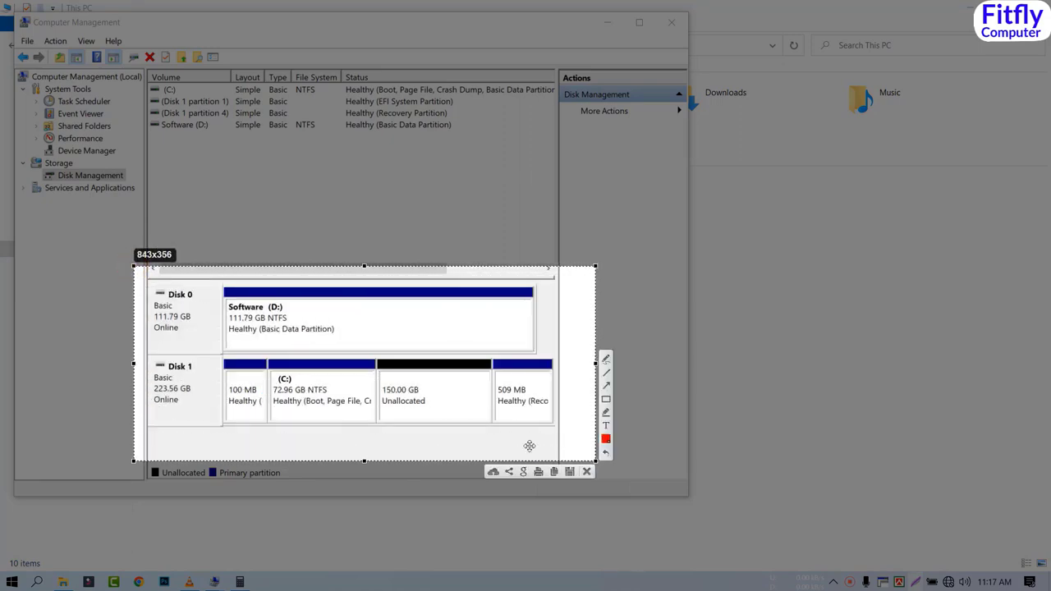
pyautogui.click(606, 399)
pyautogui.moveTo(374, 359)
pyautogui.mouseDown()
pyautogui.moveTo(438, 418)
pyautogui.moveTo(491, 424)
pyautogui.mouseUp()
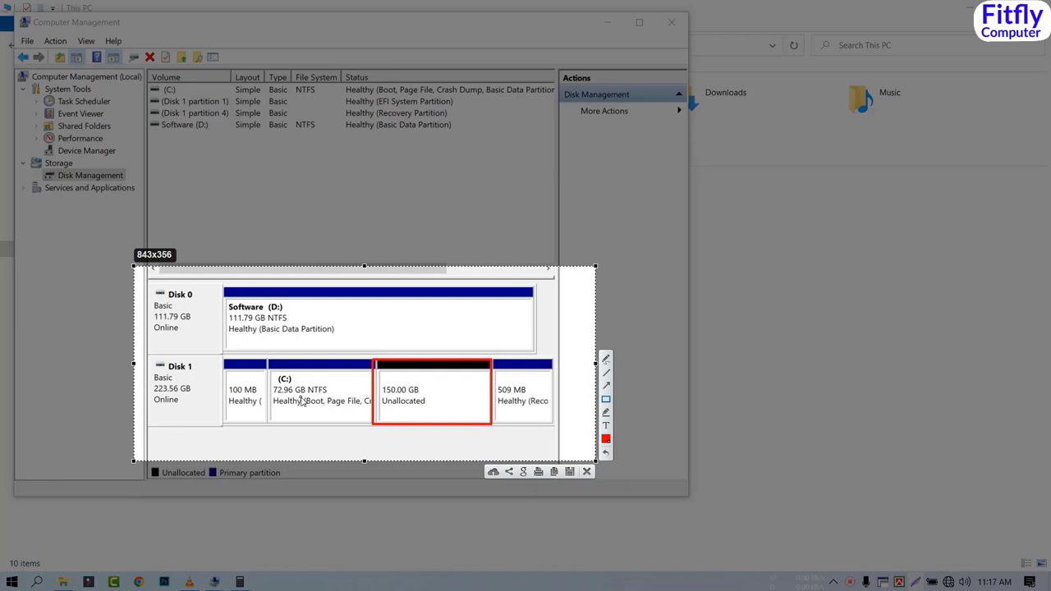
pyautogui.click(606, 385)
pyautogui.moveTo(373, 394); pyautogui.dragTo(343, 392)
pyautogui.click(586, 471)
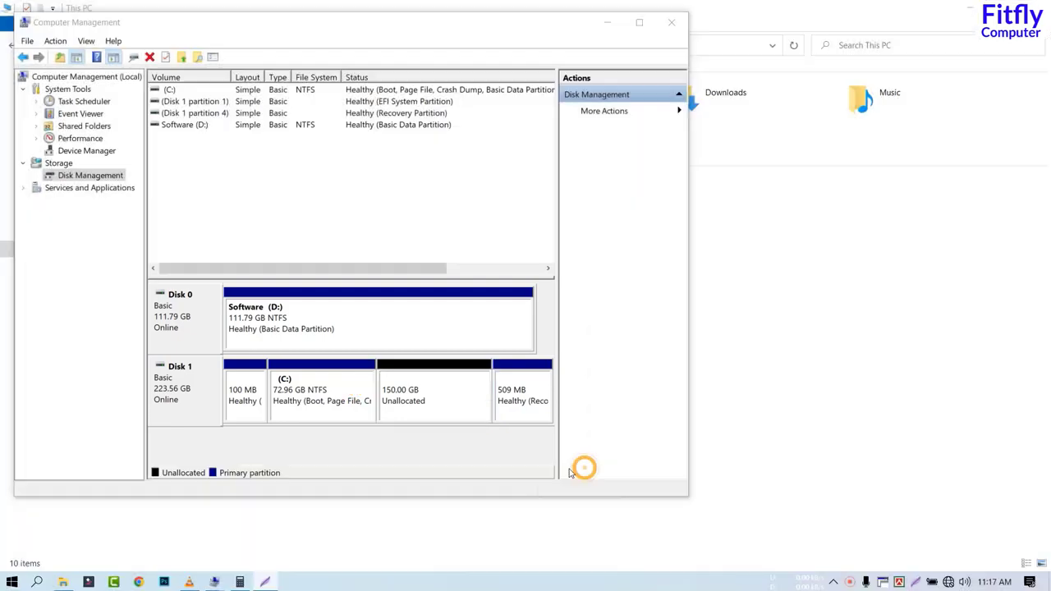
# Step: Extend the C: volume with all 153600 MB of unallocated space on Disk 1
pyautogui.rightClick(326, 388)
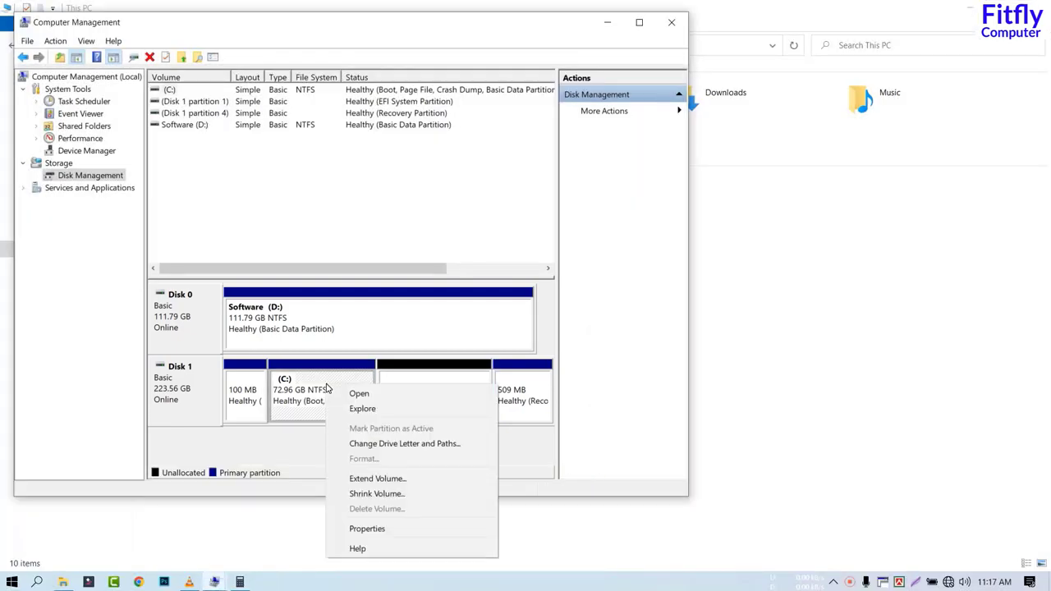
pyautogui.click(410, 485)
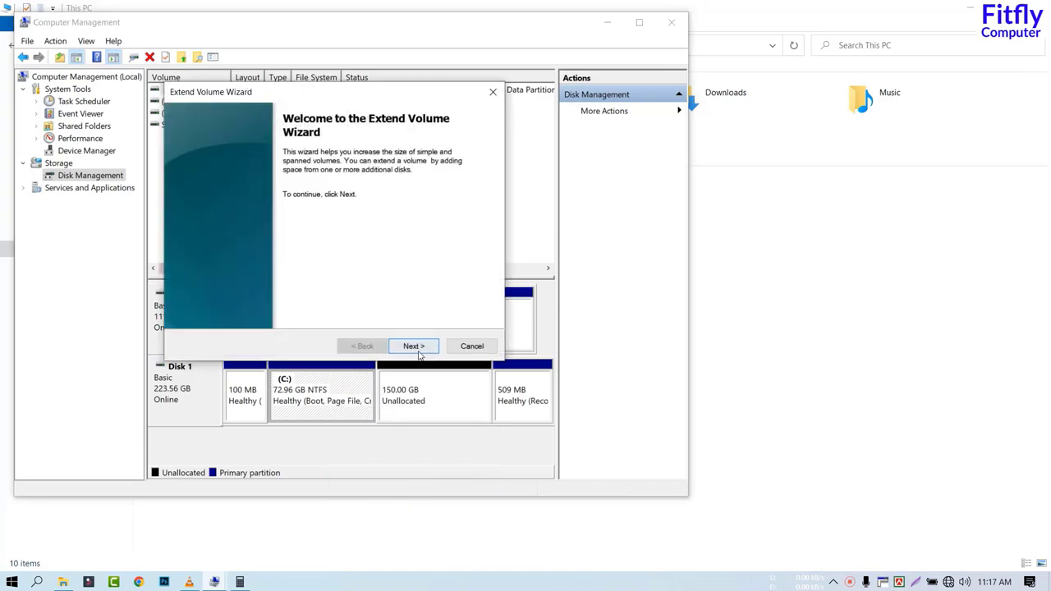
pyautogui.click(419, 352)
pyautogui.click(419, 351)
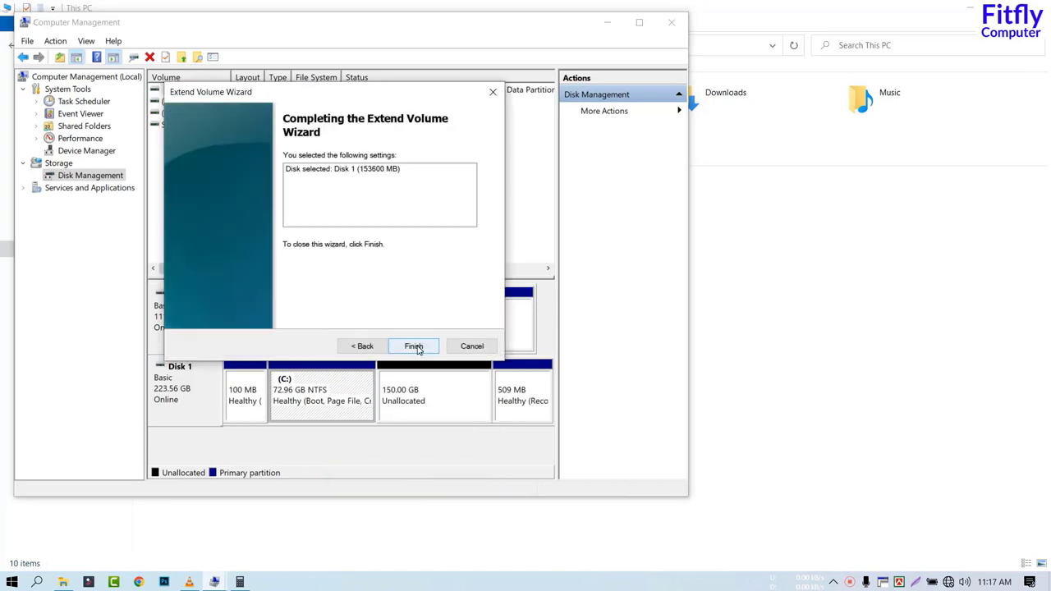
pyautogui.click(414, 346)
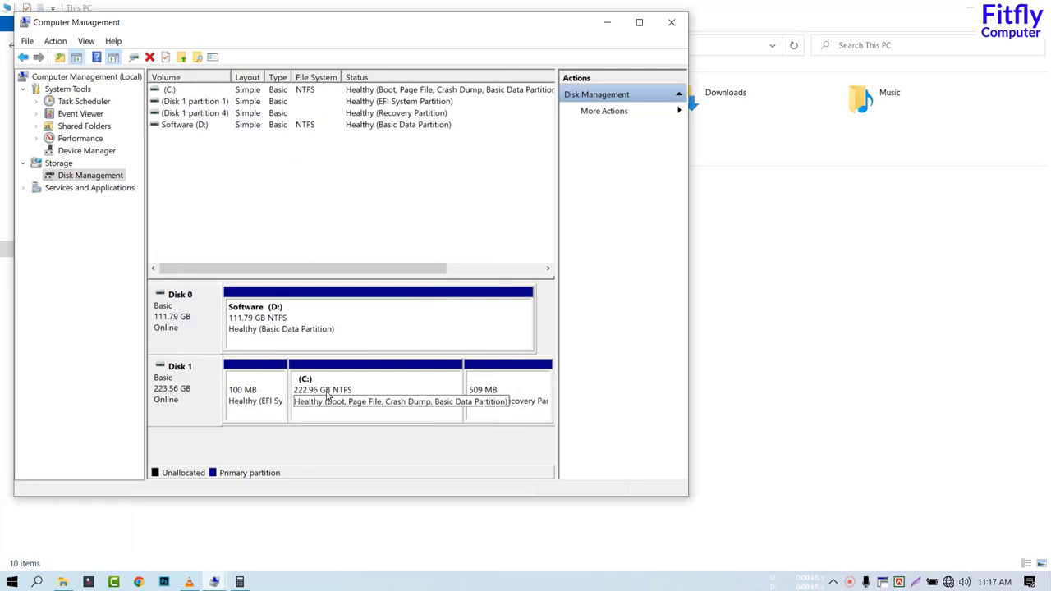
# Step: Minimise Computer Management and refresh This PC to check the size of the C: drive
pyautogui.click(608, 22)
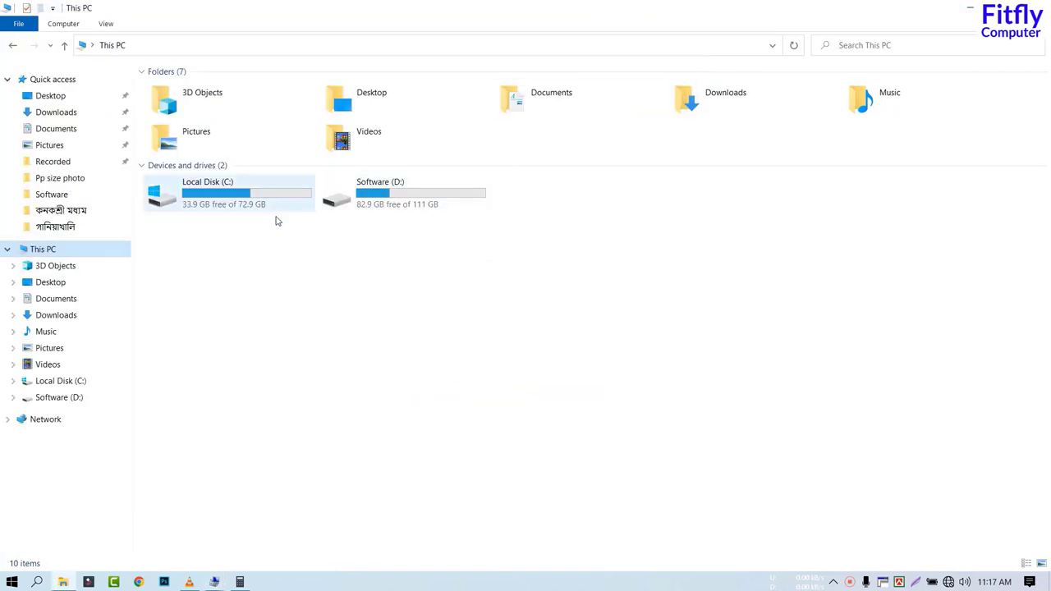
pyautogui.rightClick(413, 296)
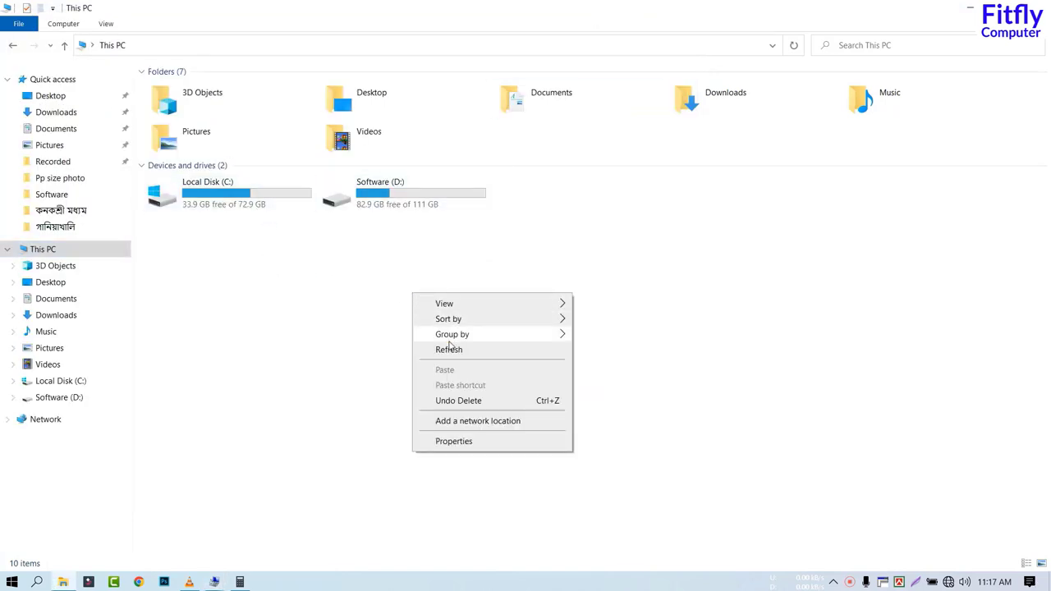
pyautogui.click(449, 348)
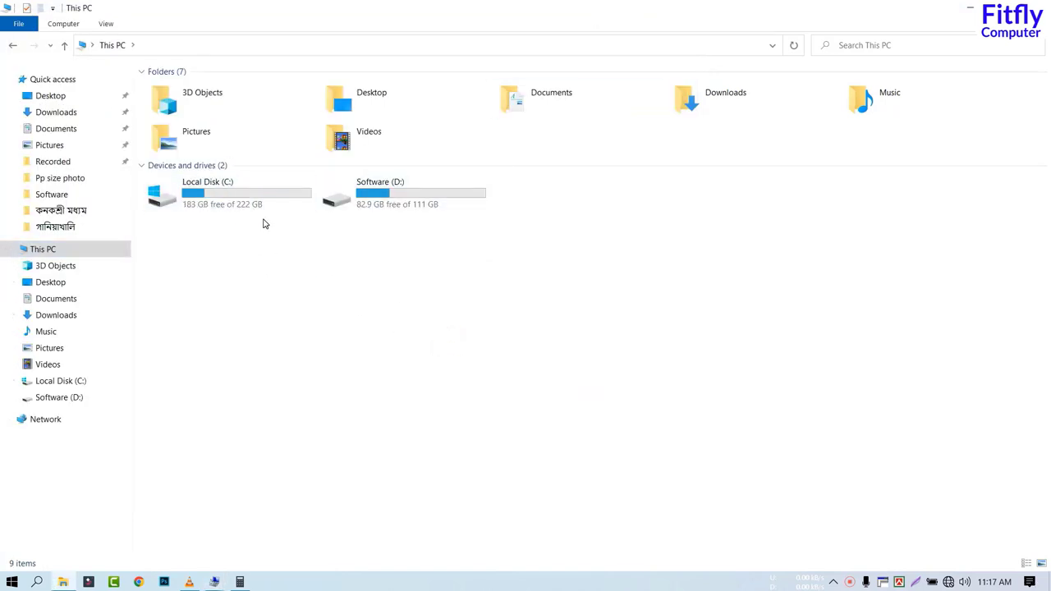